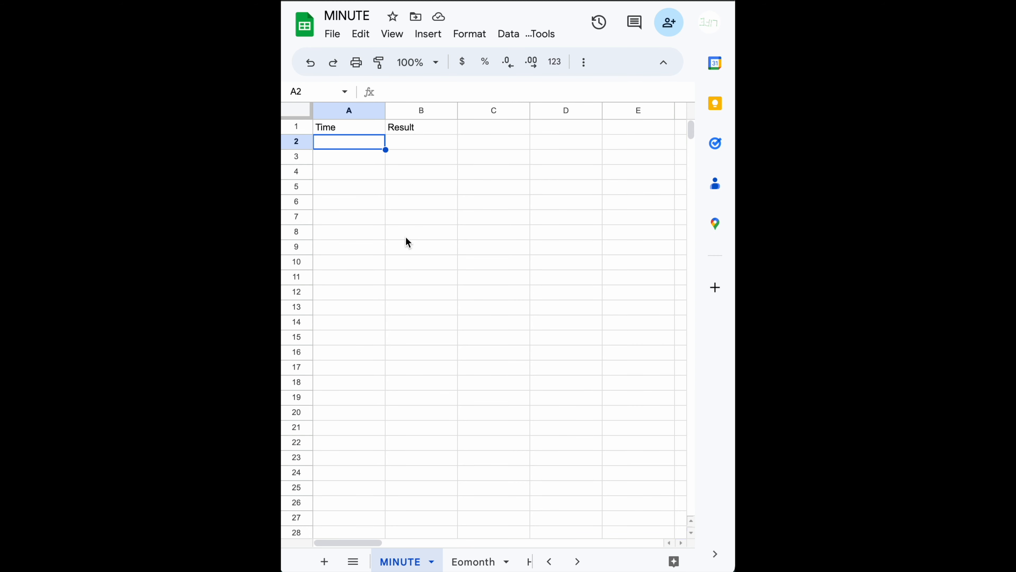
Enter the time 8:22:37 in cell A2 under the Time heading
text(8:)
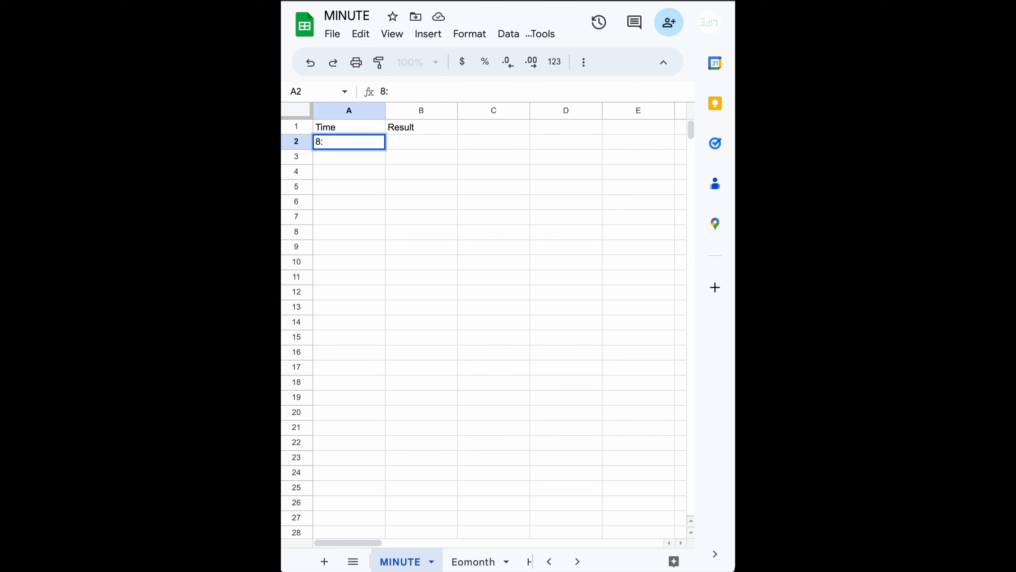
text(22:37)
key(Return)
Enter the formula =MINUTE(A2) in cell B2 to extract the minutes from the time in A2
key(Up)
key(Right)
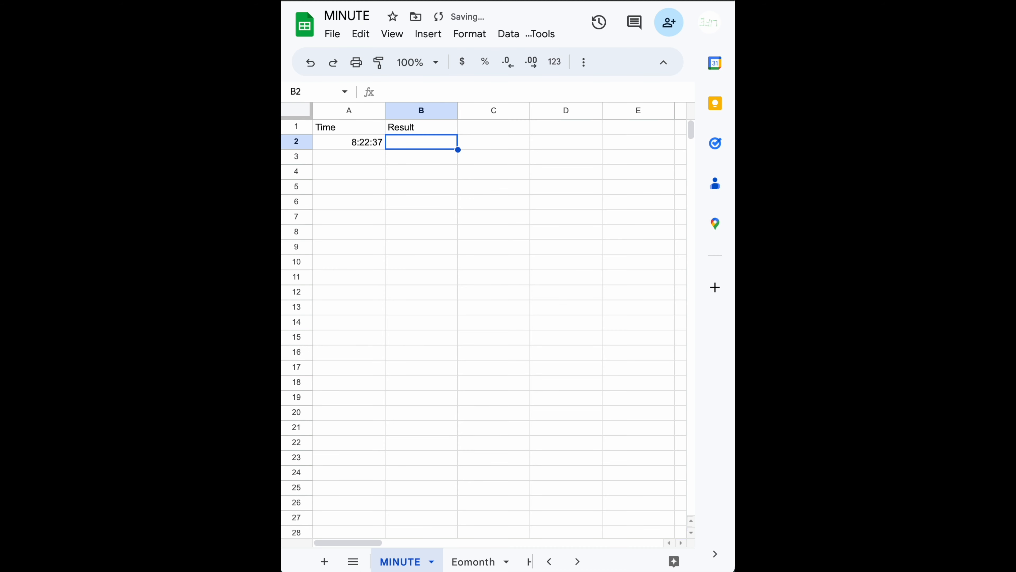
text(=)
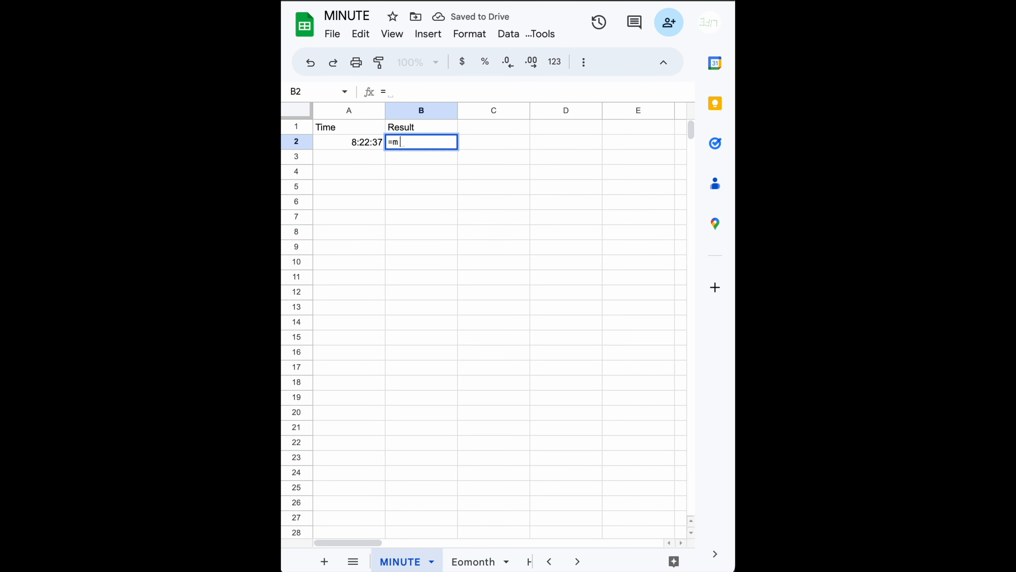
text(minut)
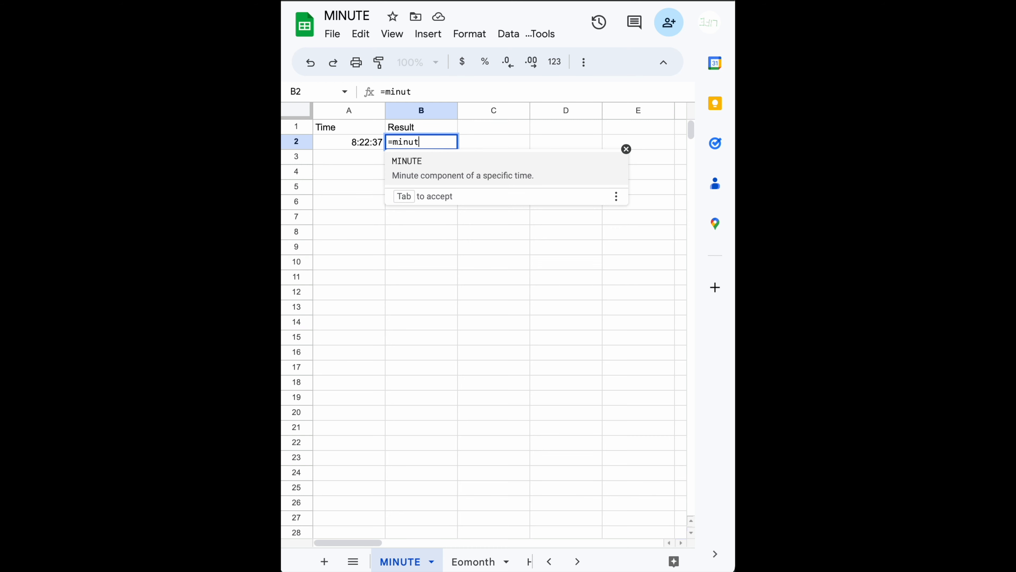
key(Tab)
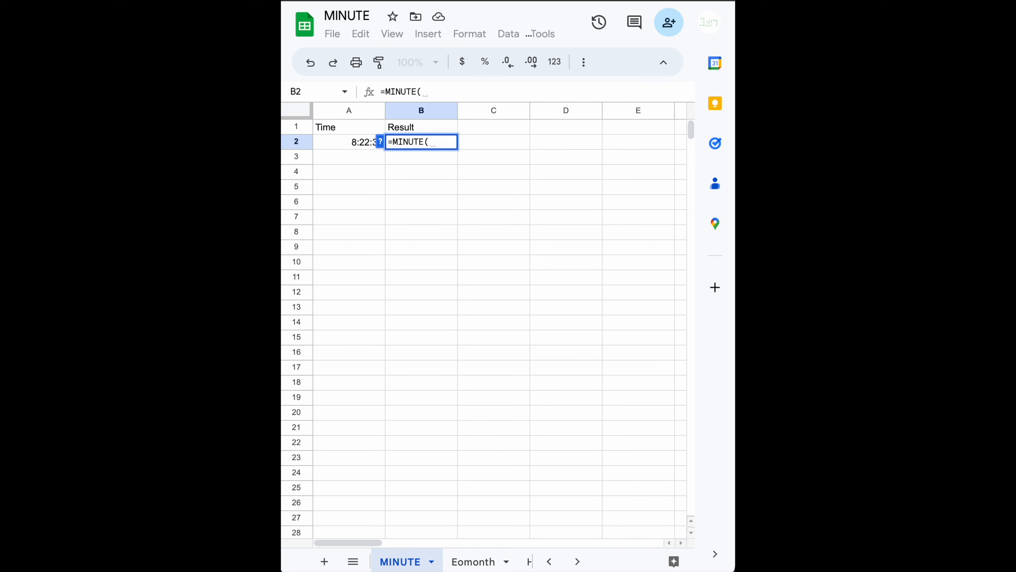
text(A2))
key(Return)
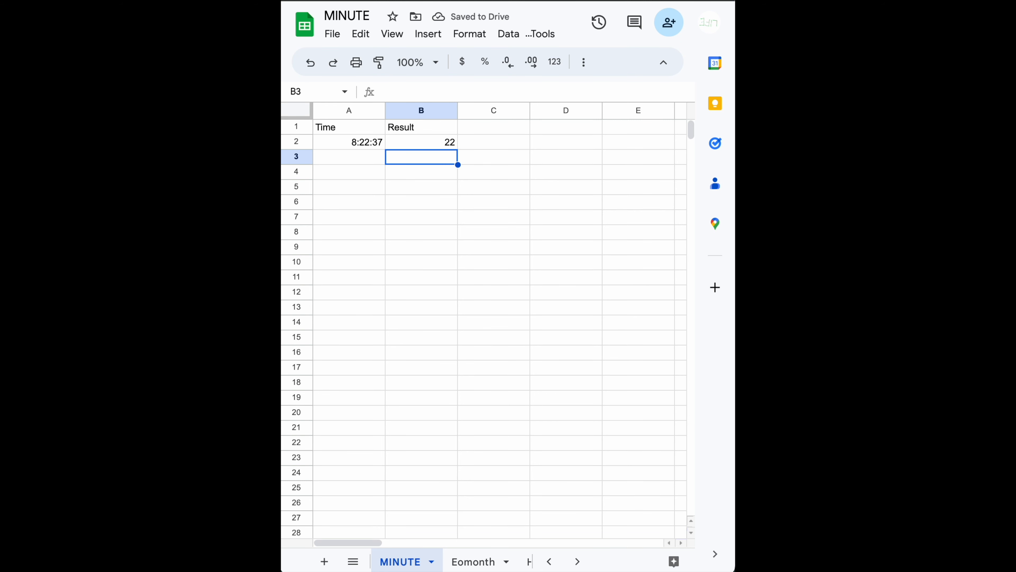
Enter the formula =MINUTE(TIME(8,22,37)) in cell B3, nesting the TIME function inside MINUTE
text(=)
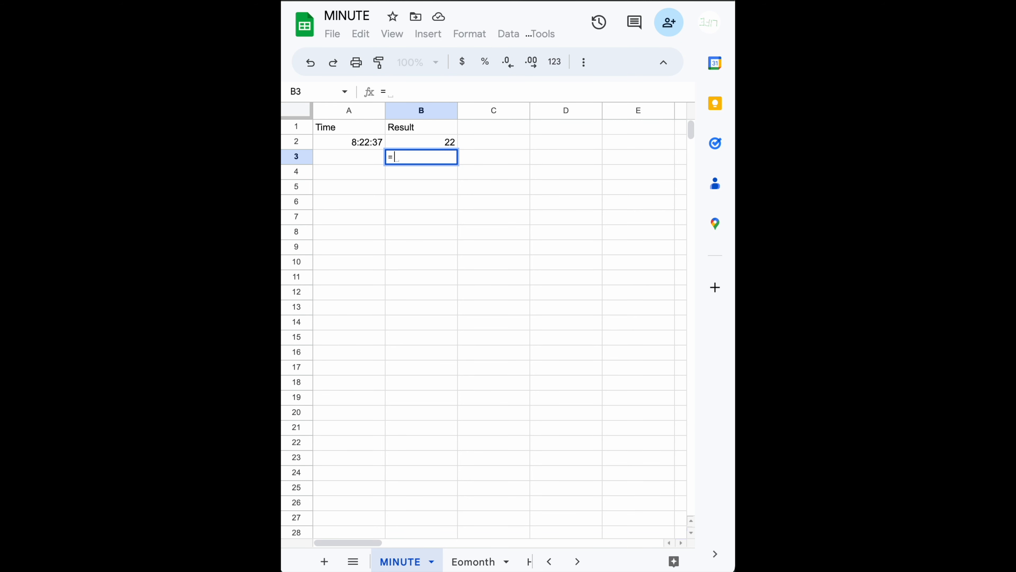
text(min)
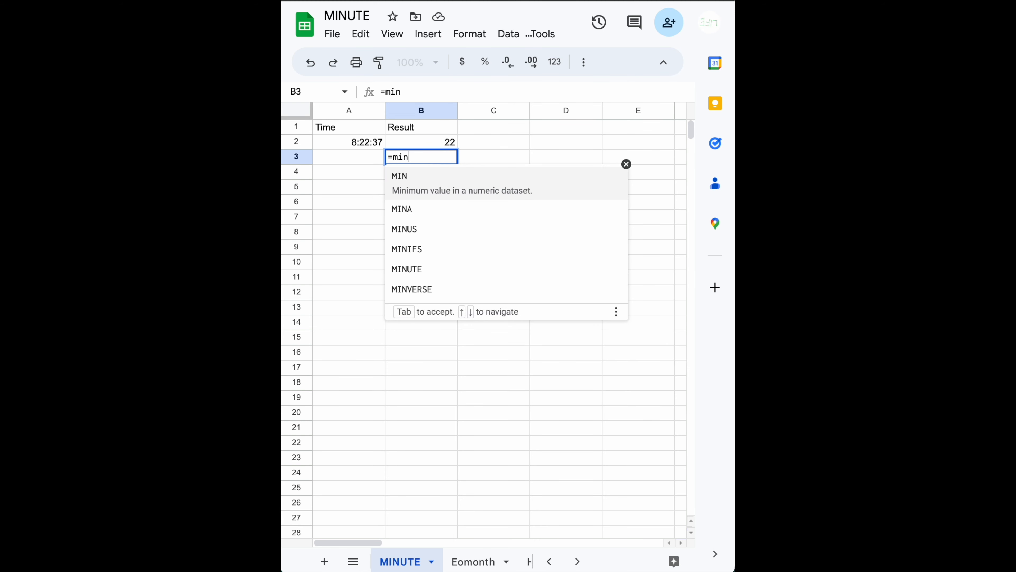
text(ute)
key(Tab)
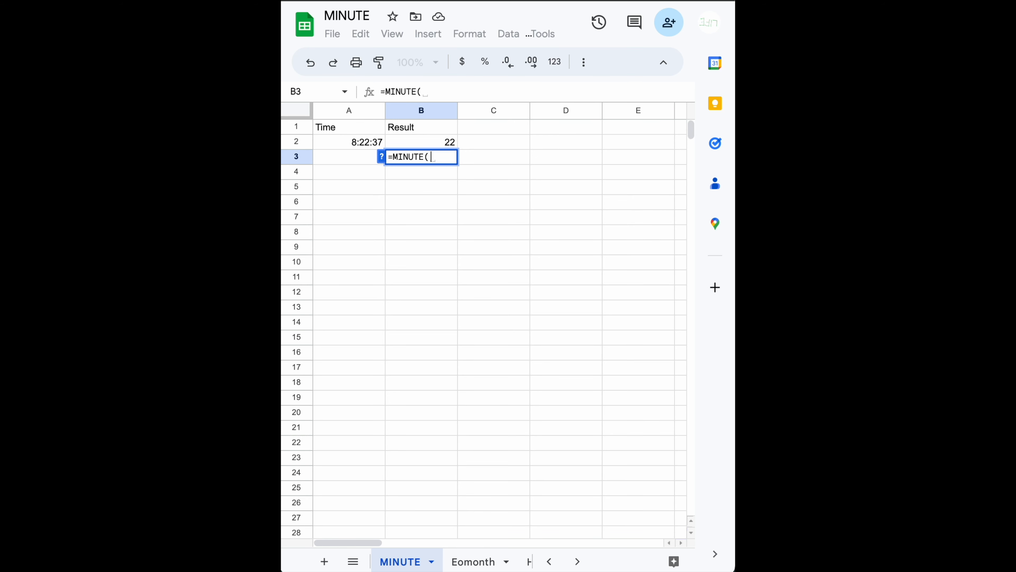
text(TIME()
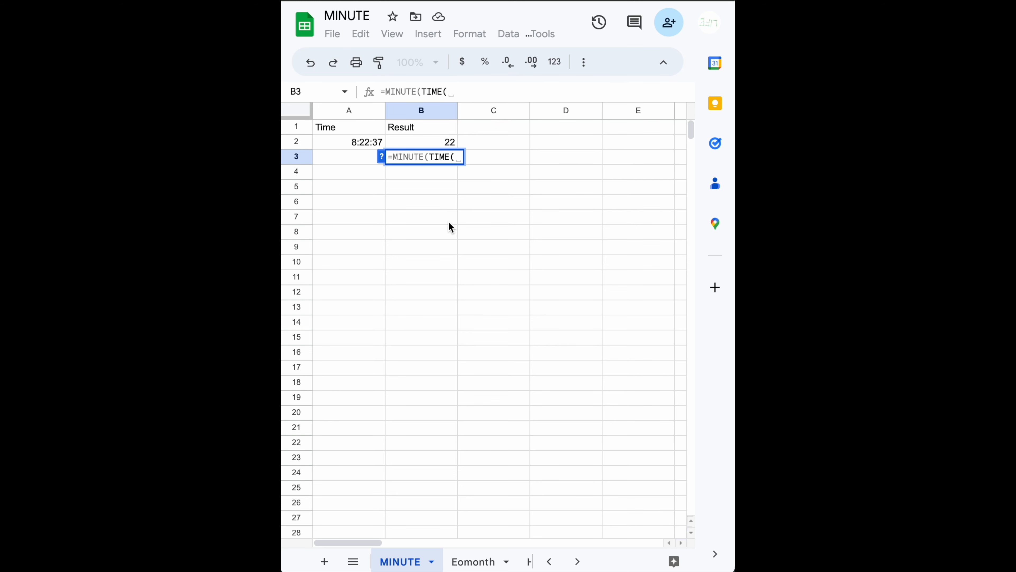
text(8,22,)
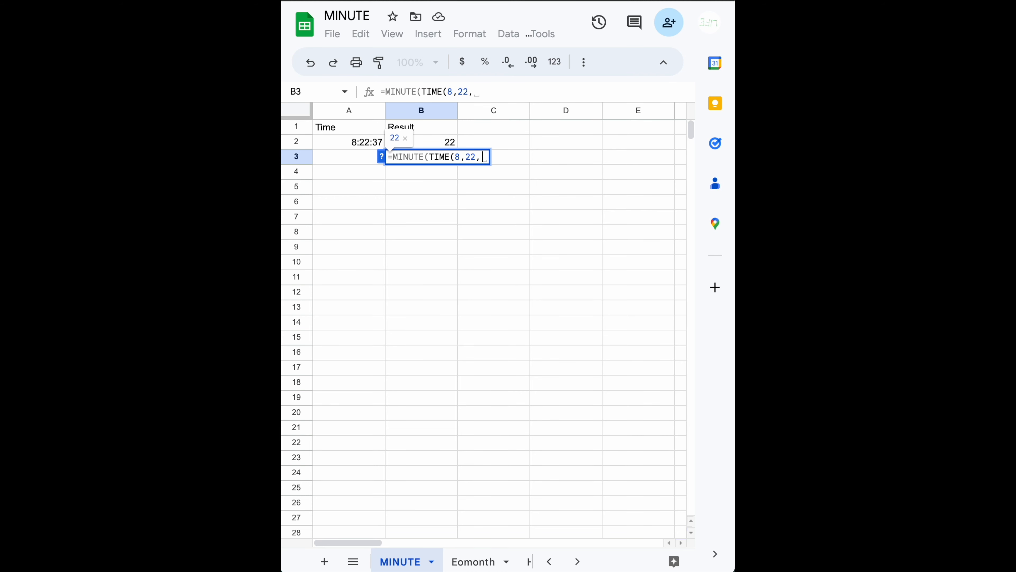
text(37)
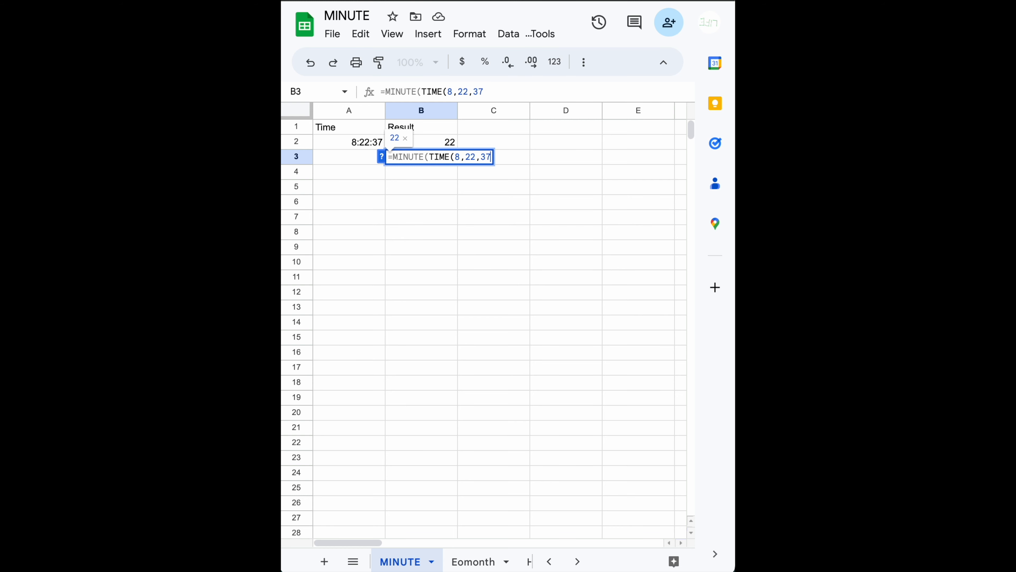
text()))
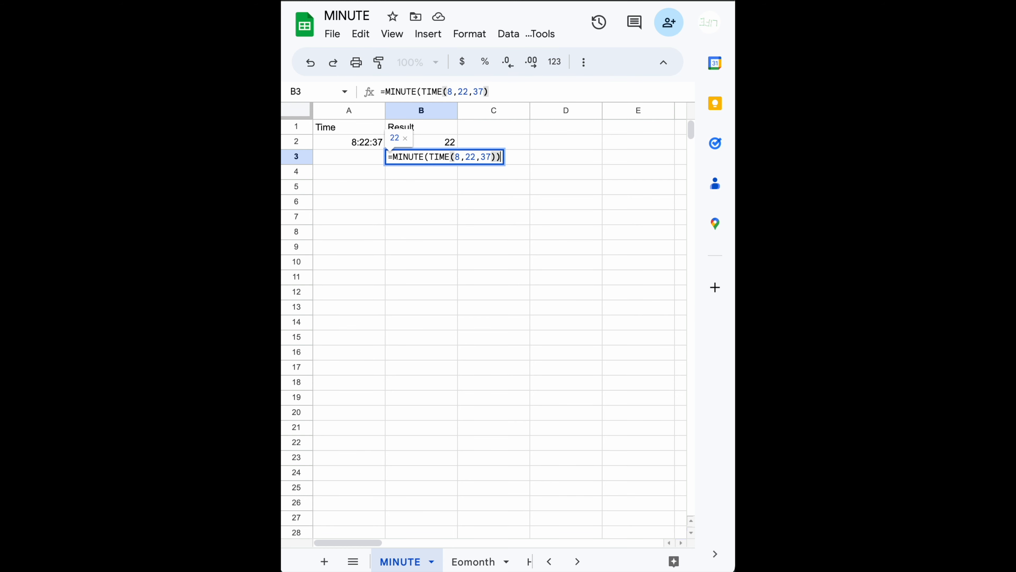
key(Return)
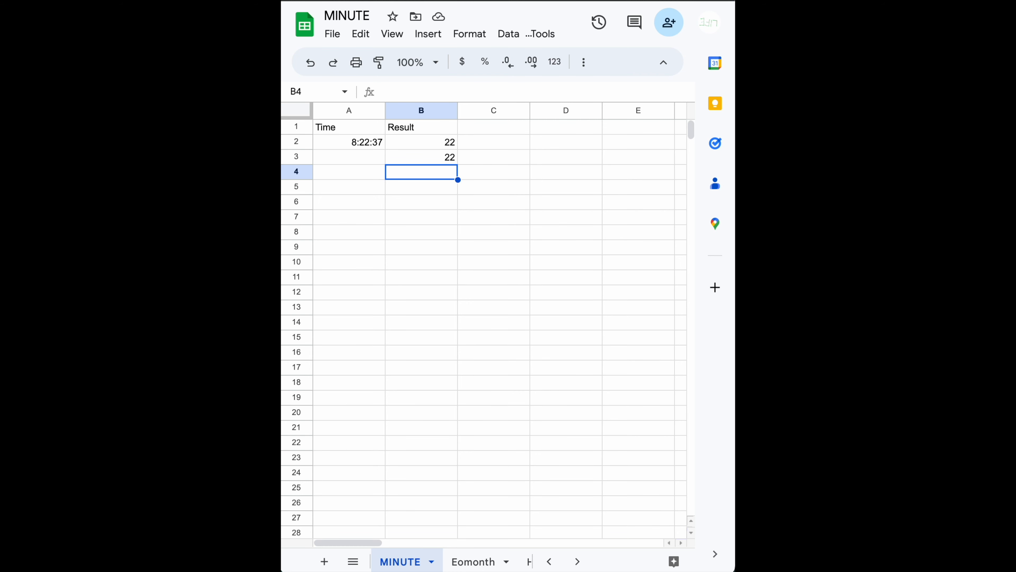
text(min)
key(BackSpace)
key(BackSpace)
key(BackSpace)
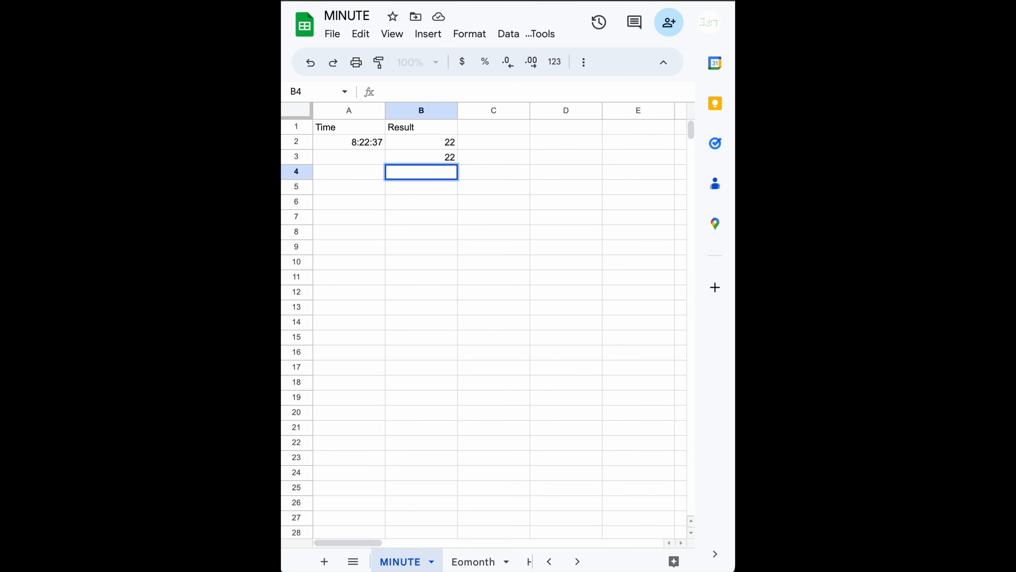
Enter the decimal number 34567.0897 in cell A4 of the Time column
click(349, 172)
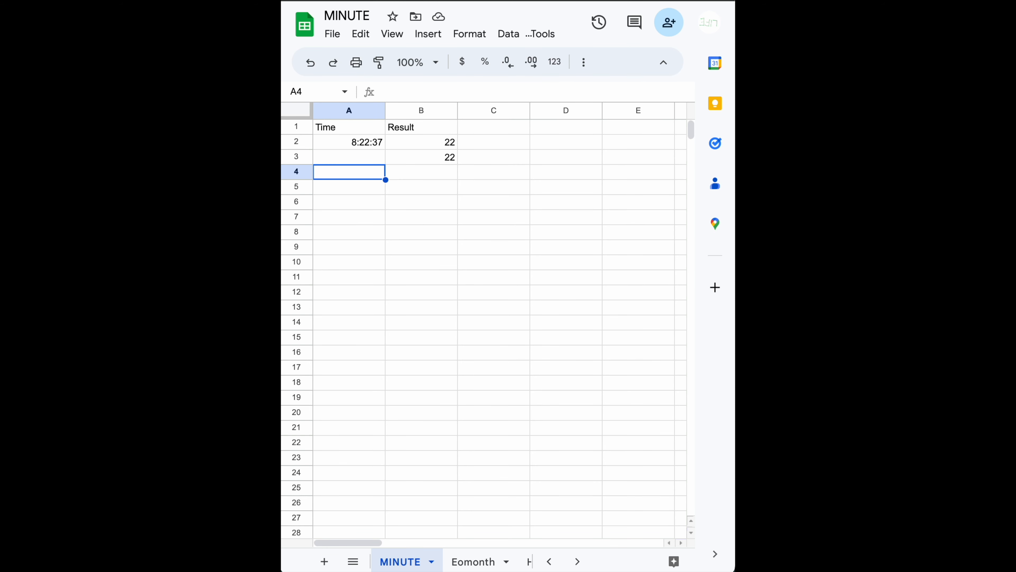
text(34)
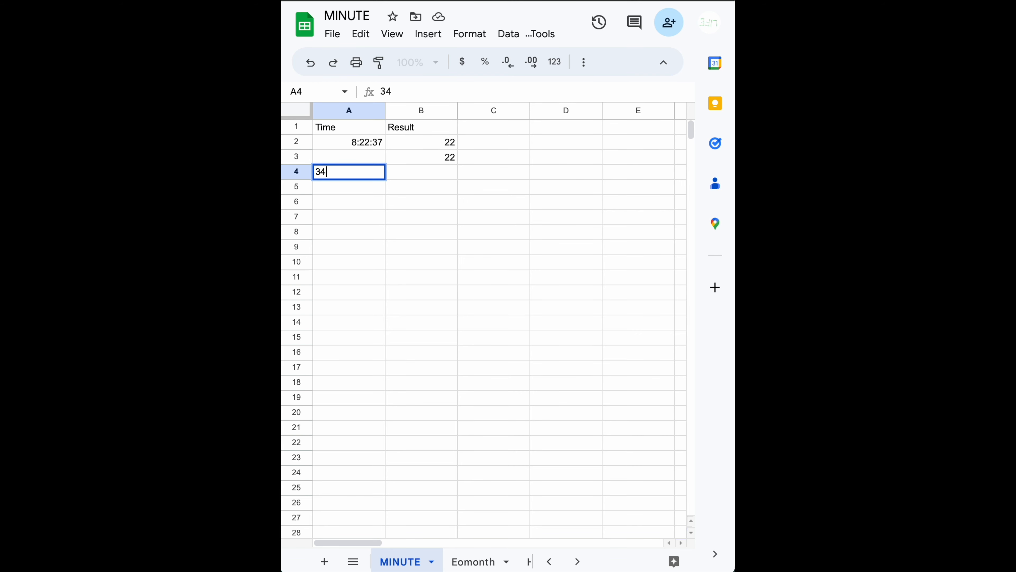
text(567.)
text(0897)
key(Tab)
click(349, 172)
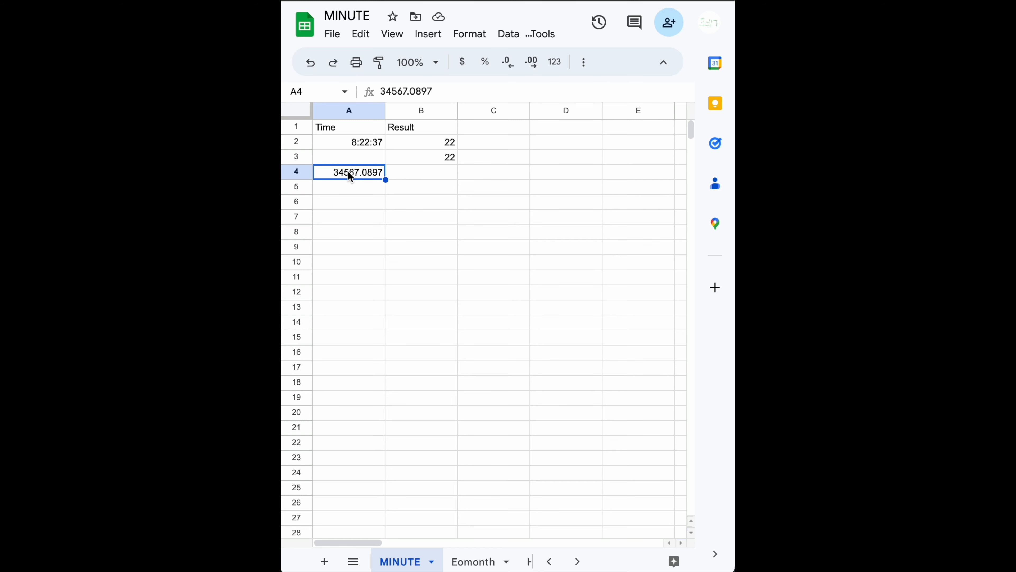
Enter the formula =MINUTE(A4) in cell B4 to extract the minutes from the decimal number
click(411, 178)
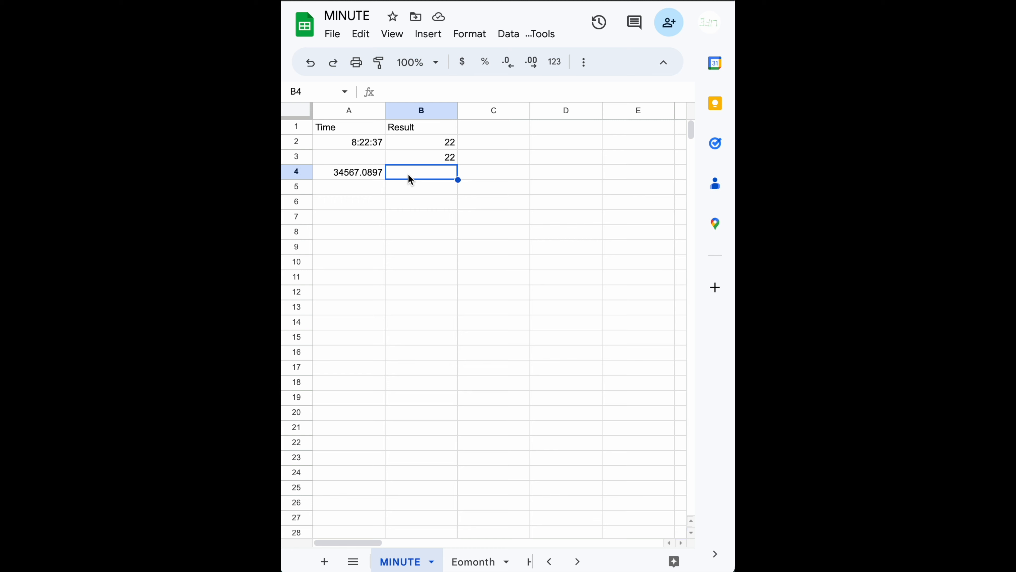
text(=)
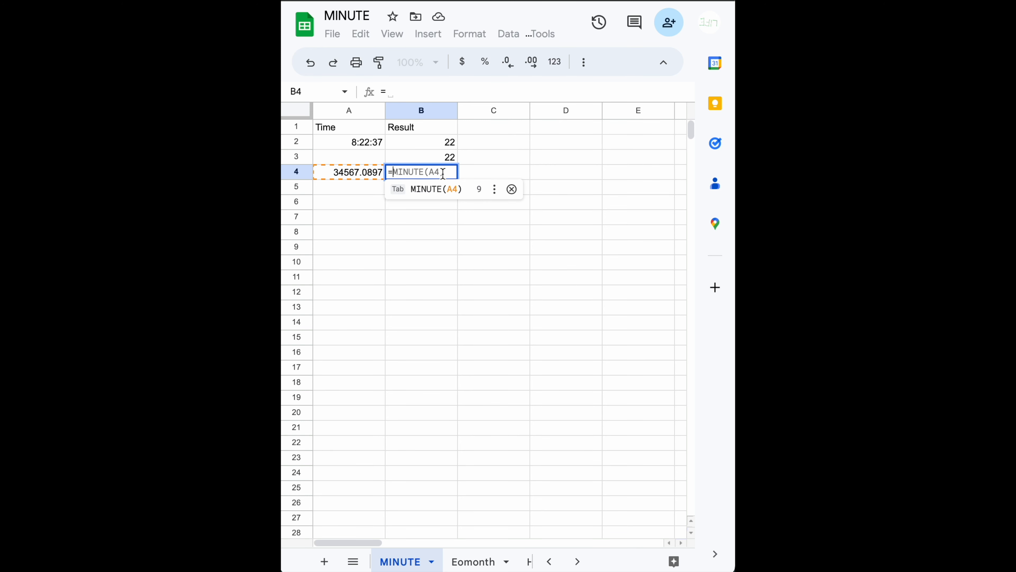
key(Tab)
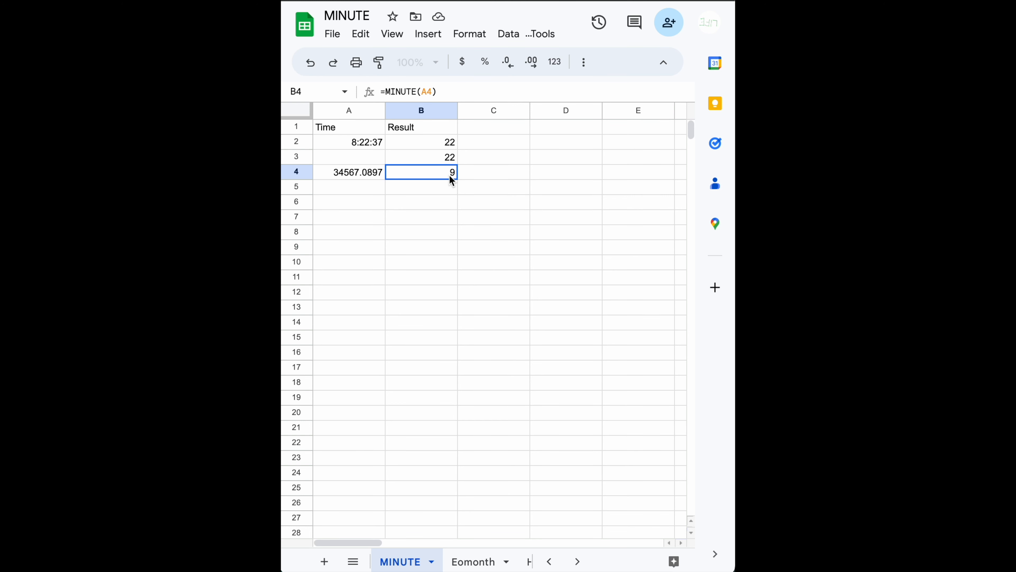
click(441, 189)
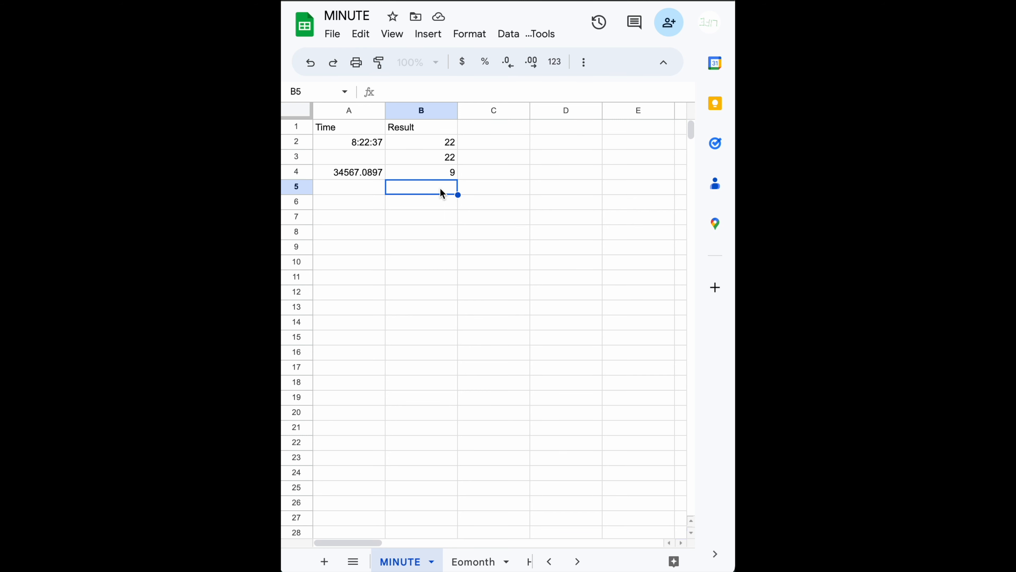
click(376, 177)
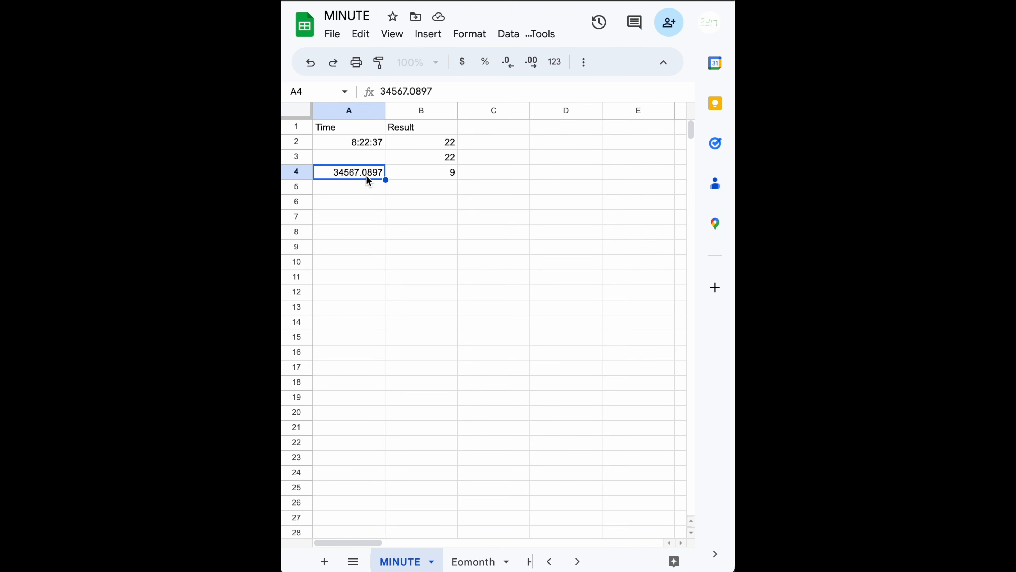
click(429, 196)
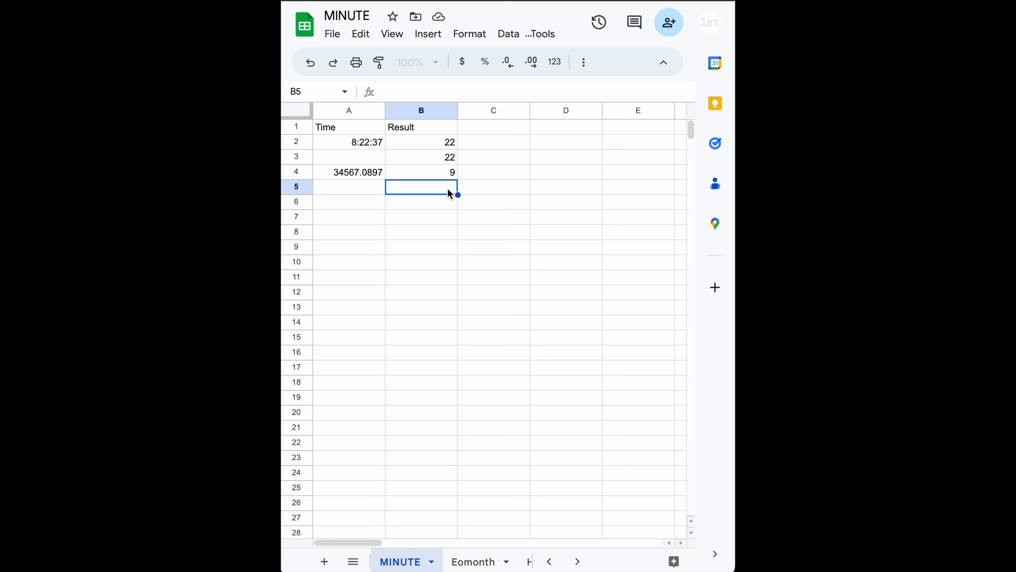
click(453, 171)
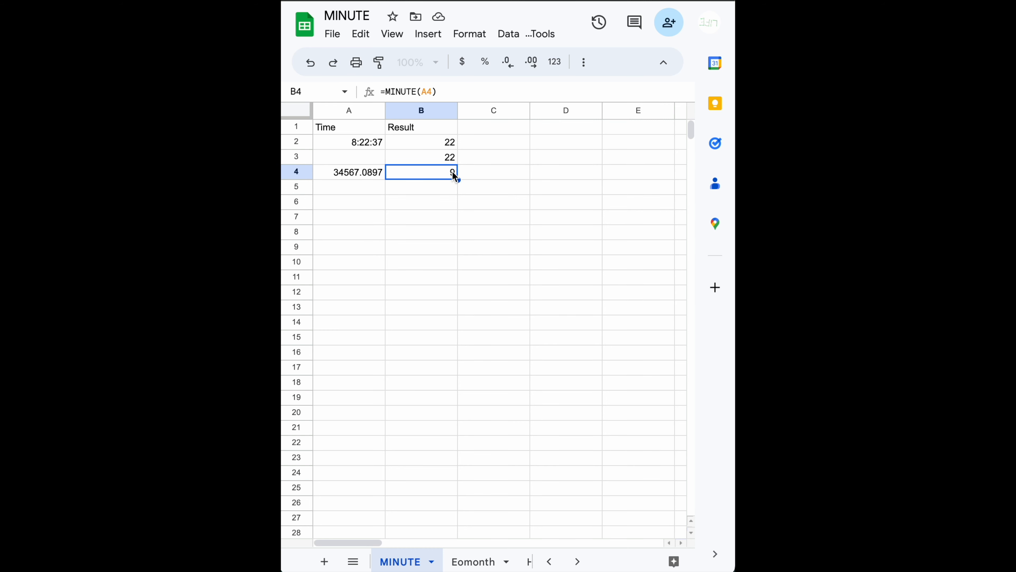
click(371, 177)
click(423, 177)
Enter the formula =MINUTE(8:22:37) in cell B5, with the time written directly and unquoted as the argument
click(418, 192)
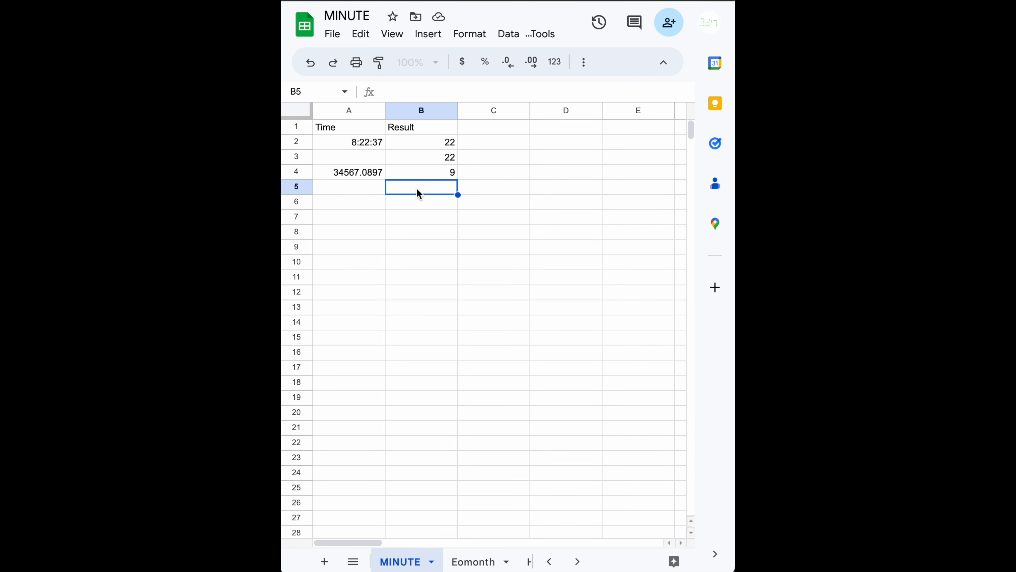
text(=)
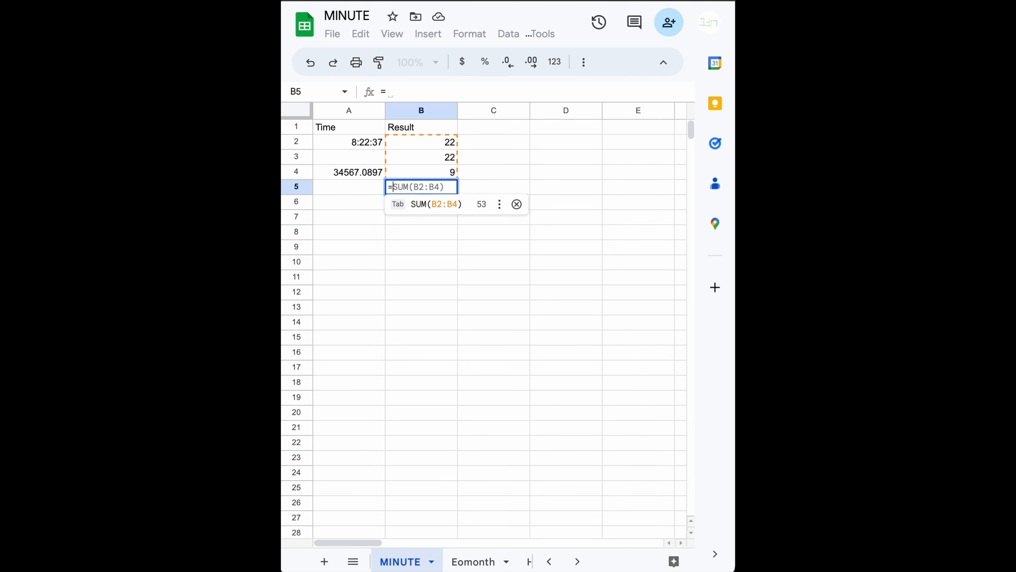
text(min)
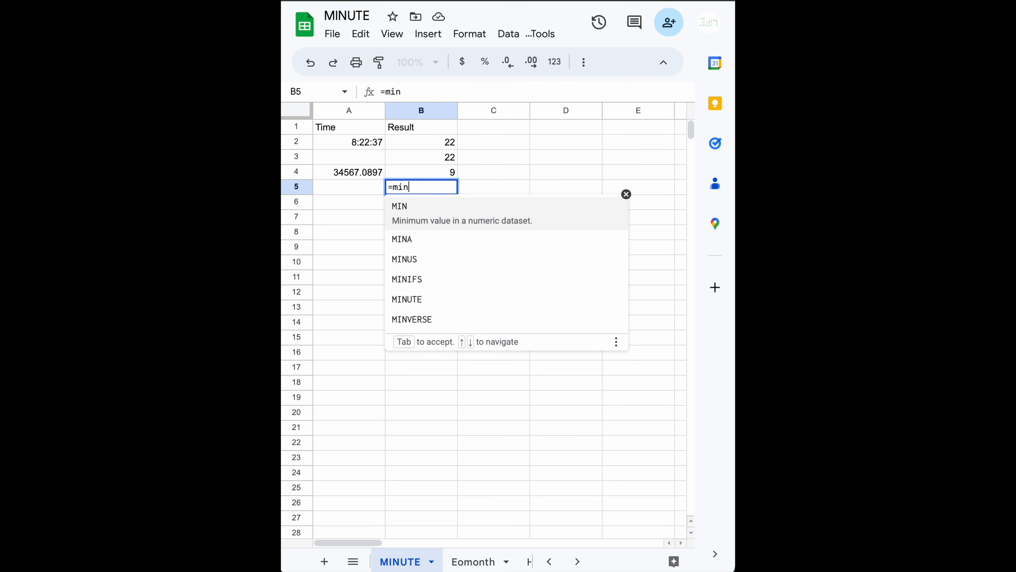
text(ute)
key(Tab)
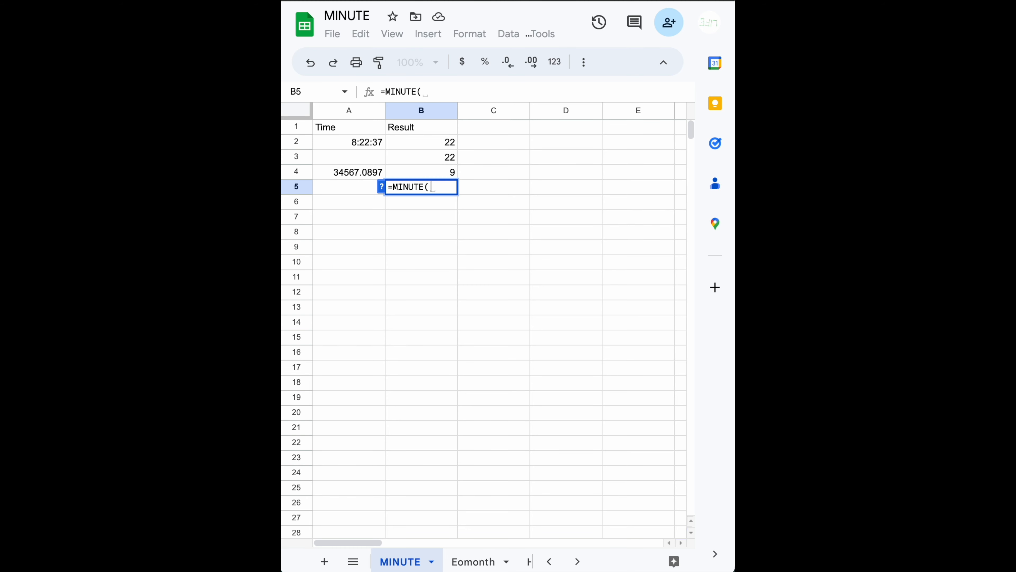
text(8:)
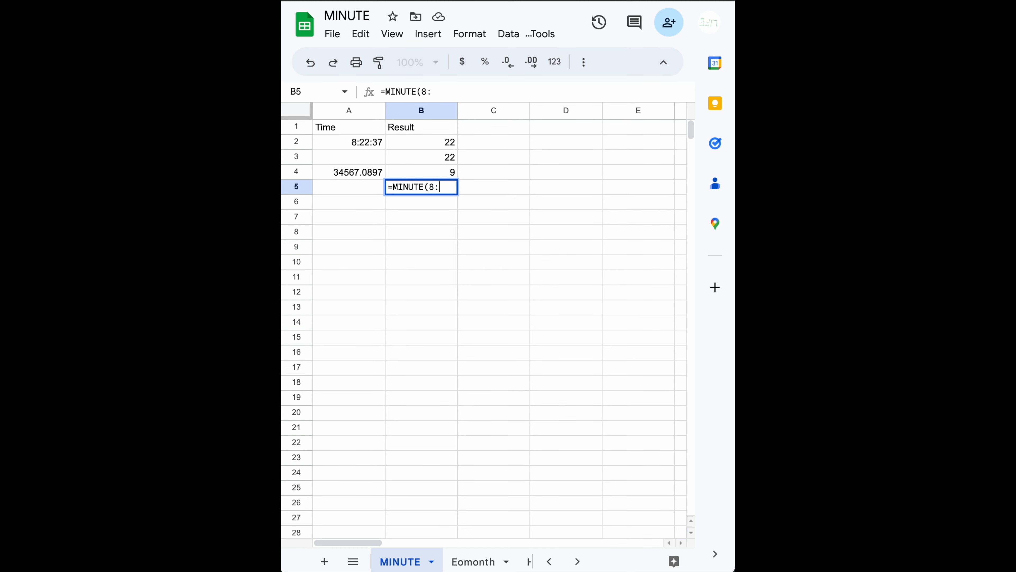
text(222)
key(BackSpace)
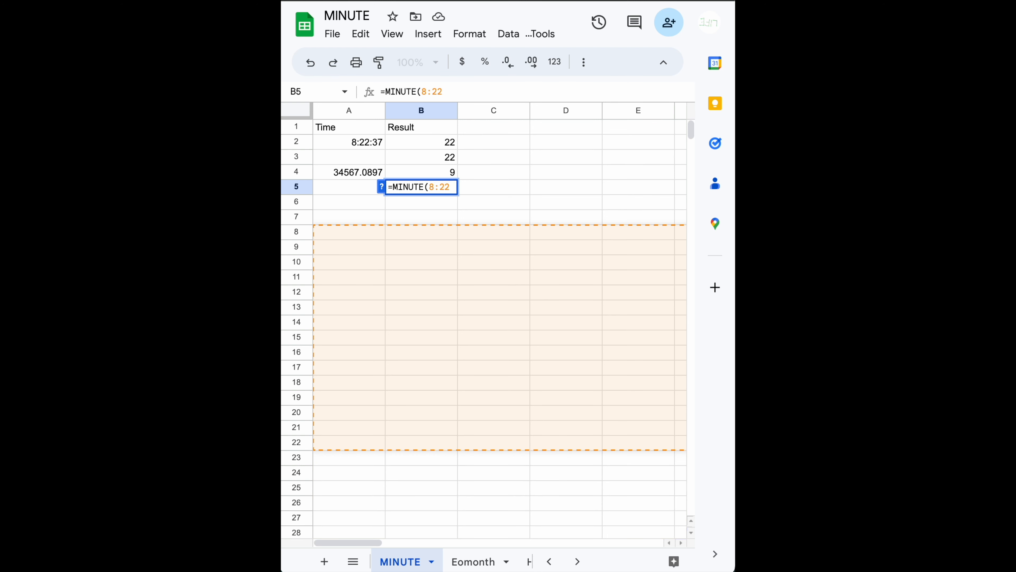
text(:)
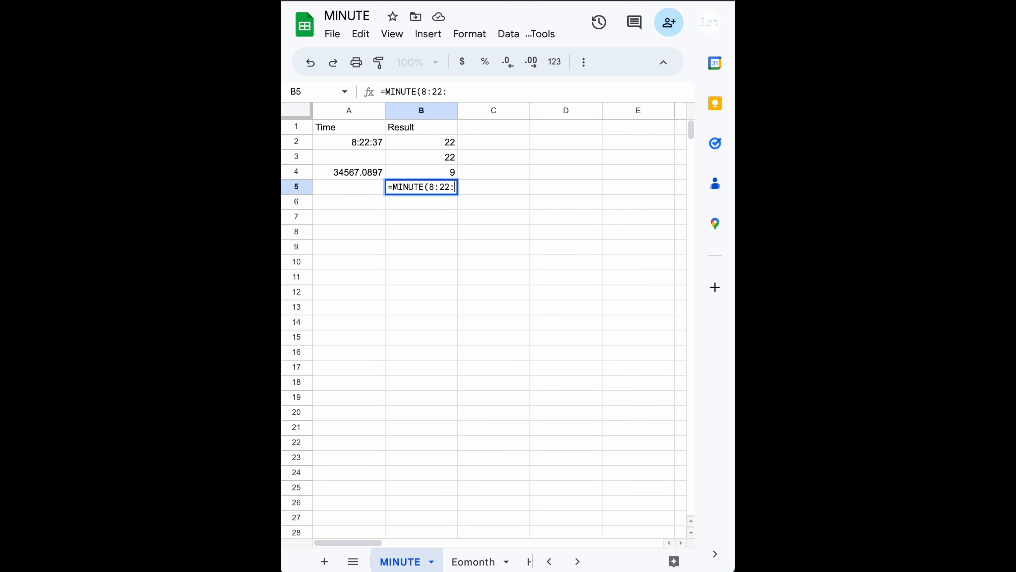
text(37))
key(Return)
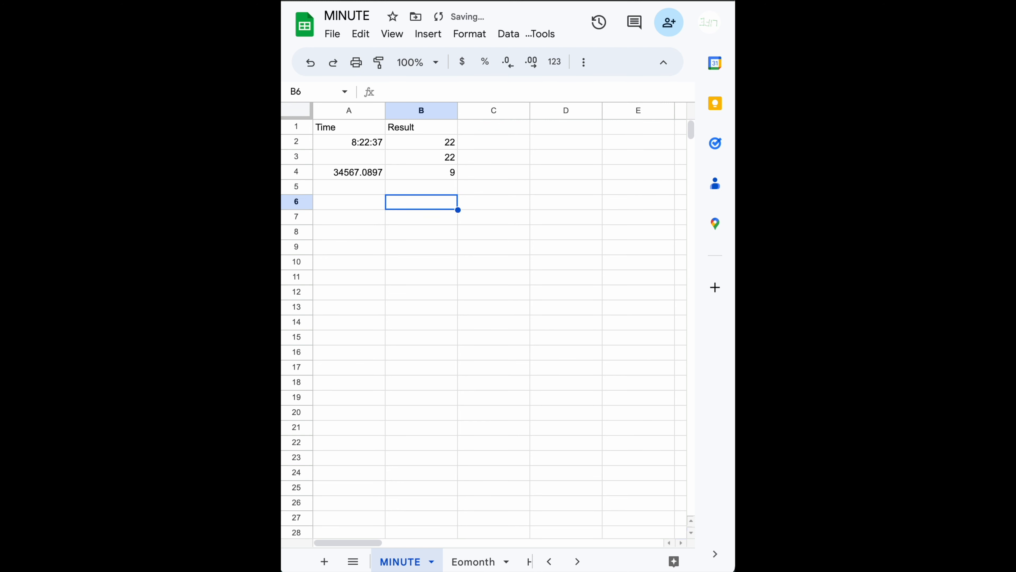
Edit the formula in B5 to enclose the time in double quotes, making it =MINUTE("8:22:37")
click(428, 190)
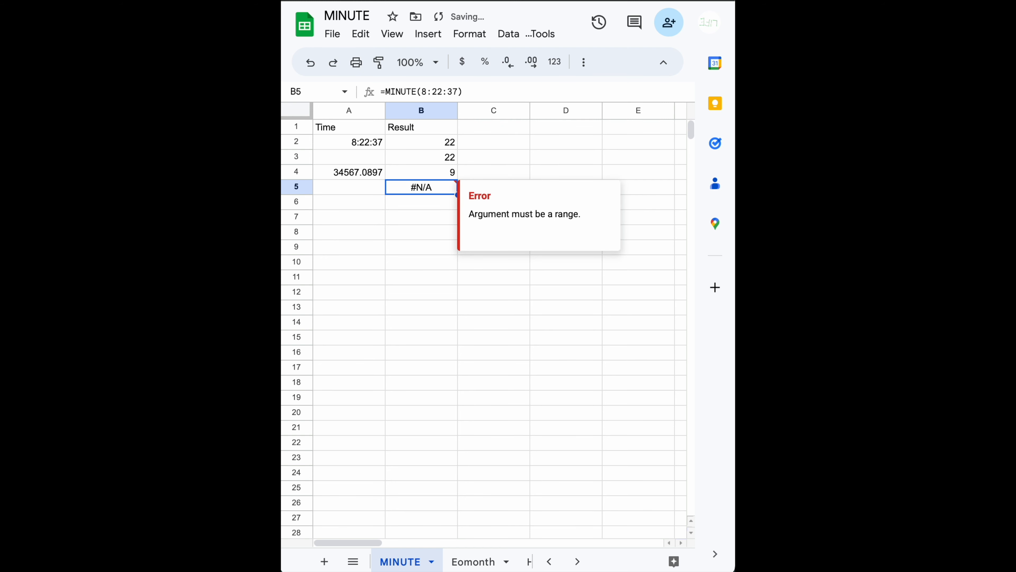
double_click(427, 189)
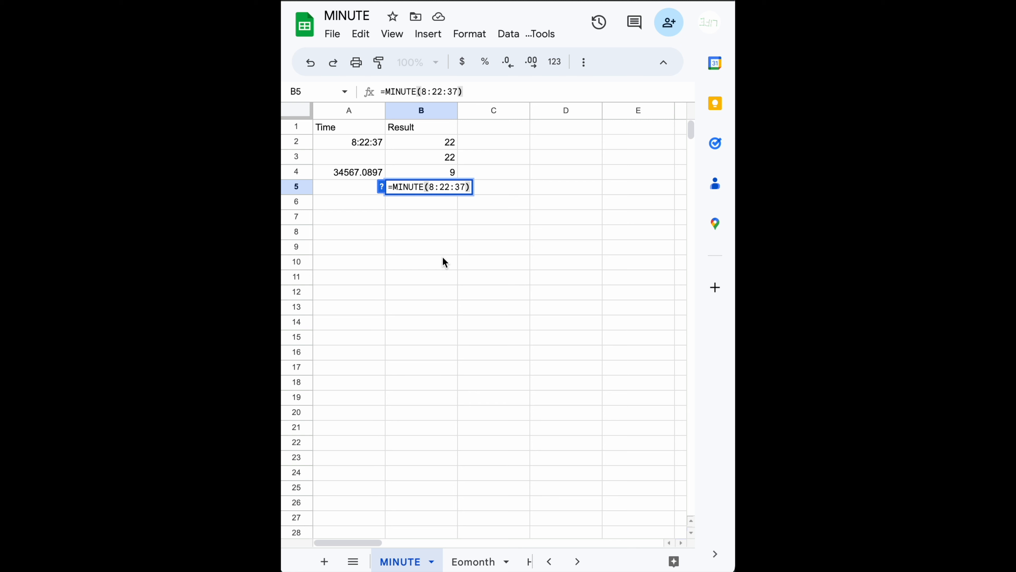
text(")
key(Right)
key(Right)
key(Right)
key(Right)
key(Right)
key(Right)
key(Right)
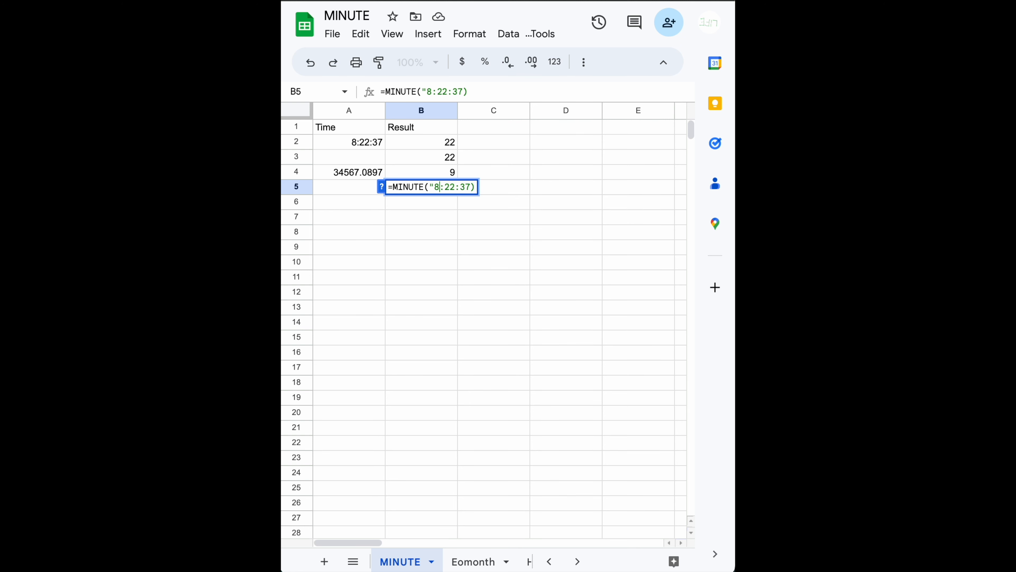
text(")
key(Return)
key(Up)
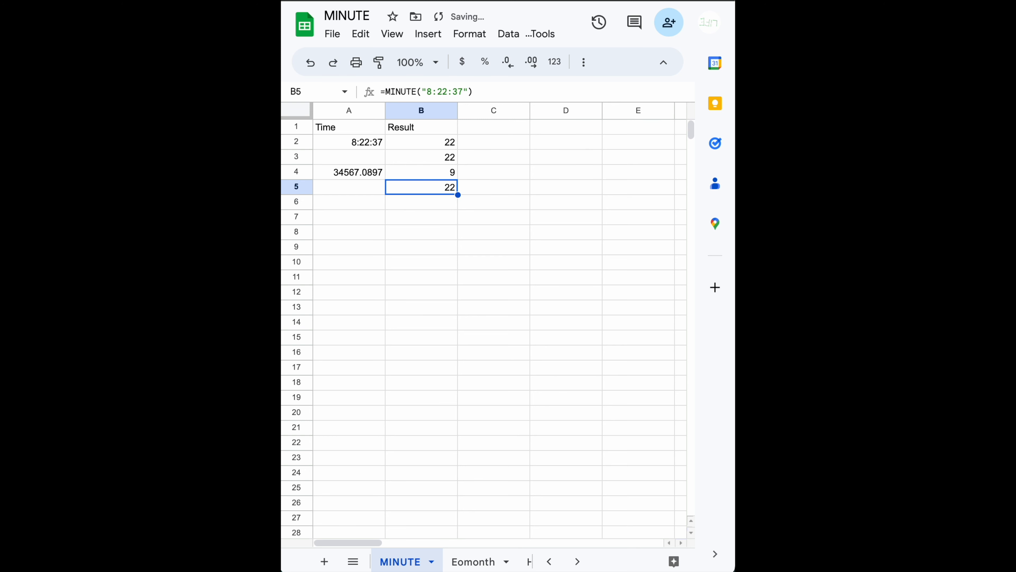